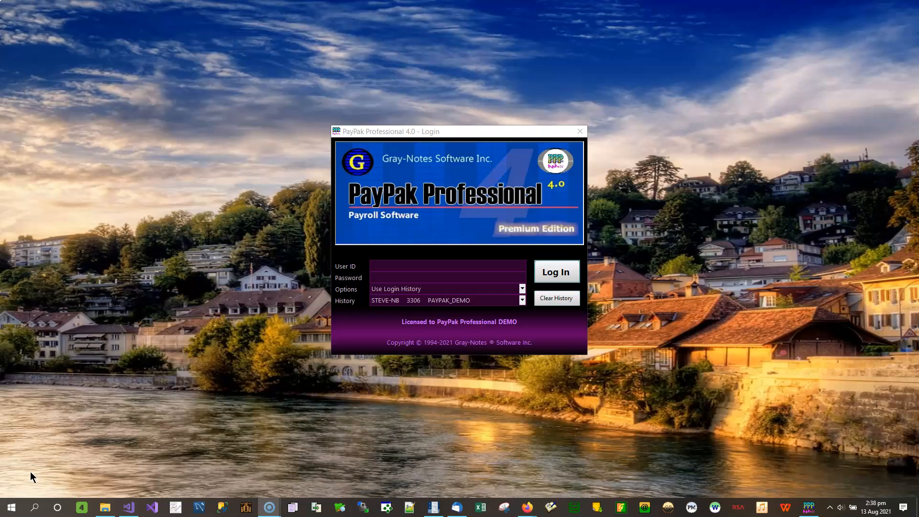
Step: Log in with the user ID sa and the account password
{"action": "left_click", "coordinate": [377, 263]}
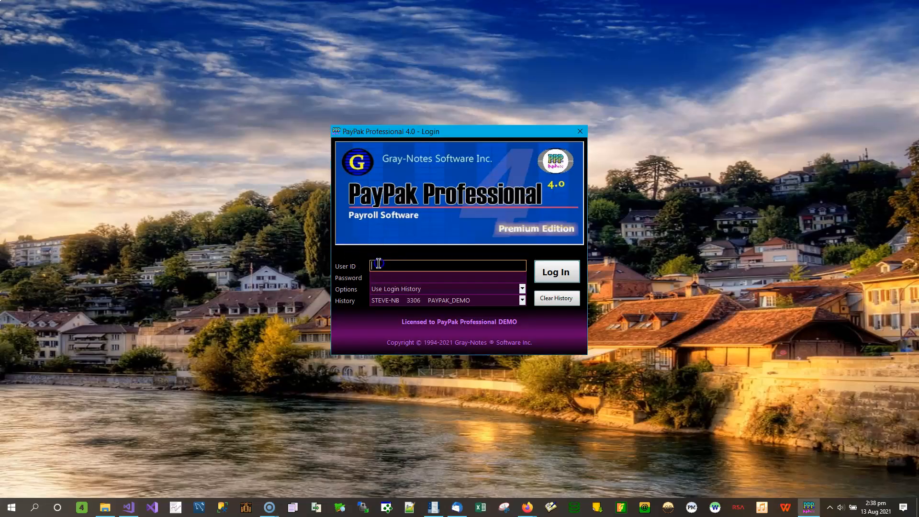
{"action": "type", "text": "sa"}
{"action": "key", "text": "Tab"}
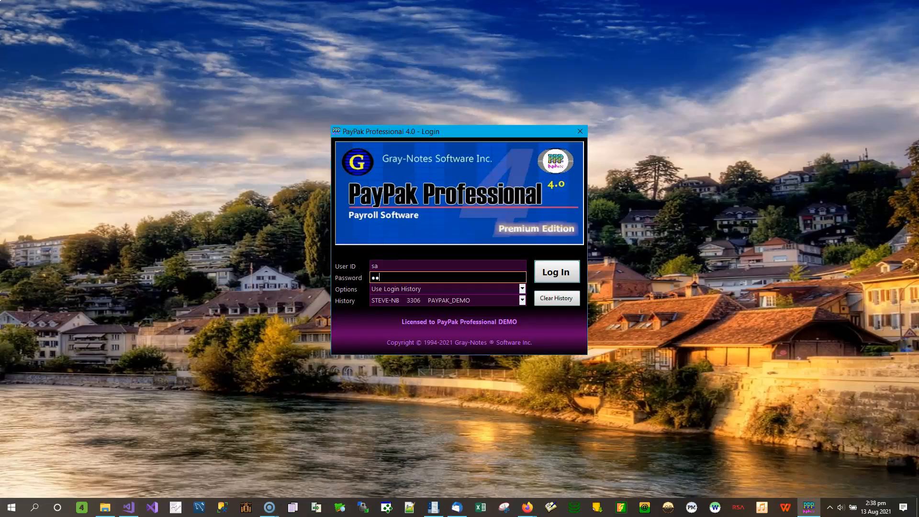
{"action": "left_click", "coordinate": [557, 275]}
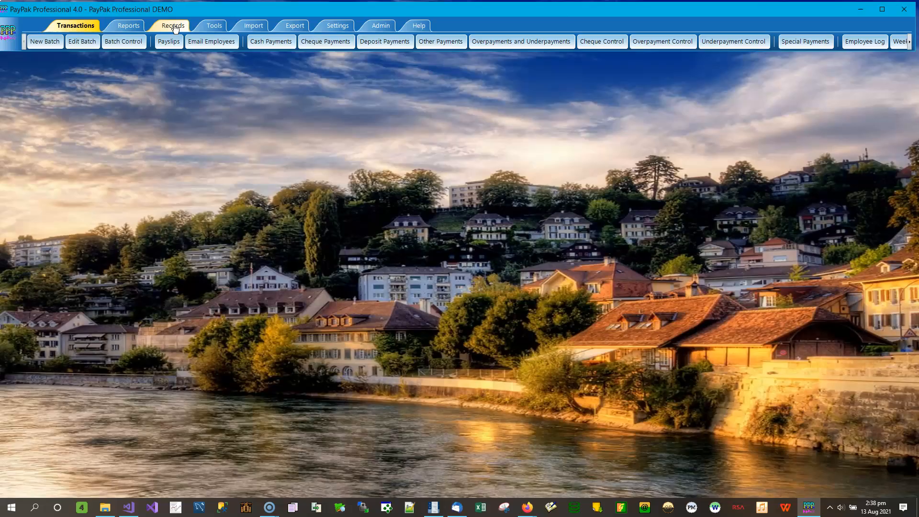
Step: Open Pay Rates, load the pay rate with ID SICK, and move its window aside
{"action": "left_click", "coordinate": [174, 26]}
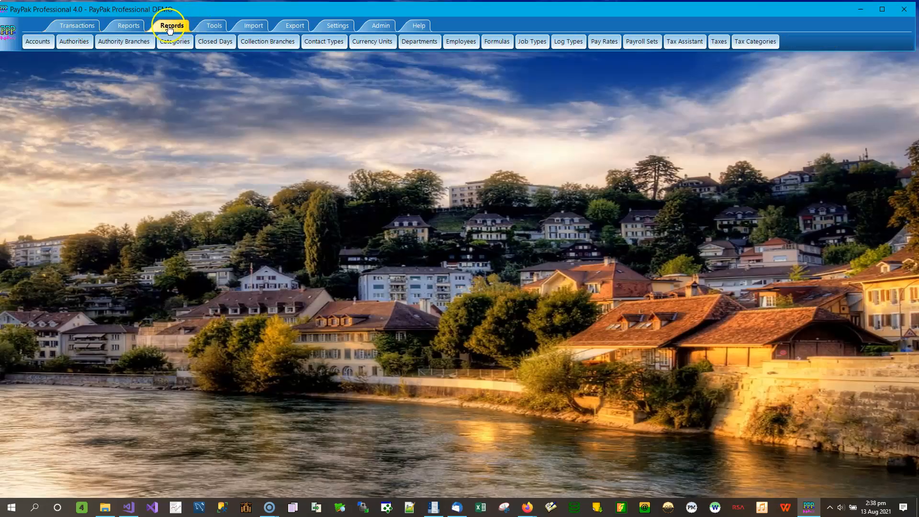
{"action": "left_click", "coordinate": [612, 40]}
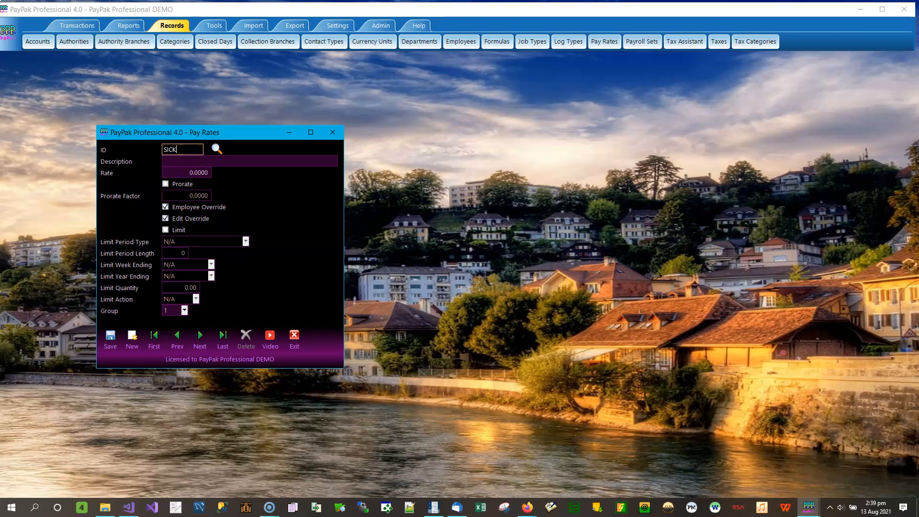
{"action": "key", "text": "Tab"}
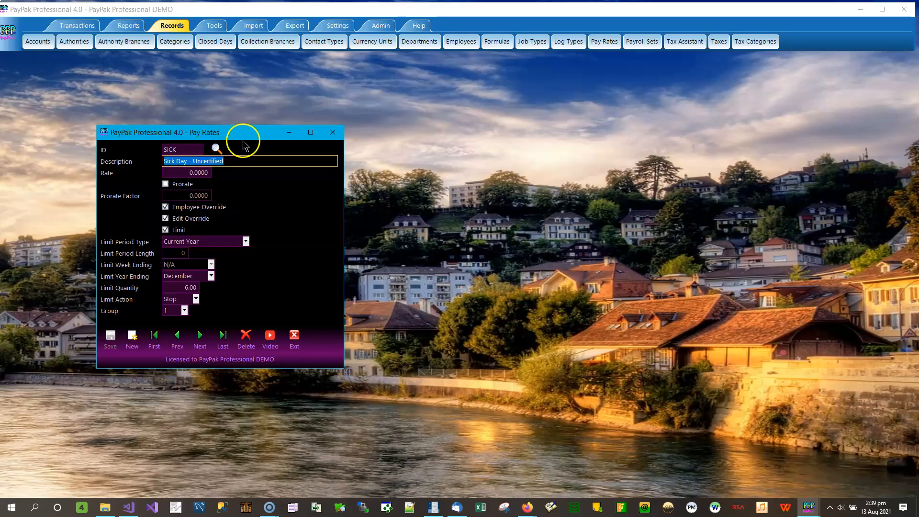
{"action": "left_click_drag", "start_coordinate": [248, 138], "coordinate": [716, 120]}
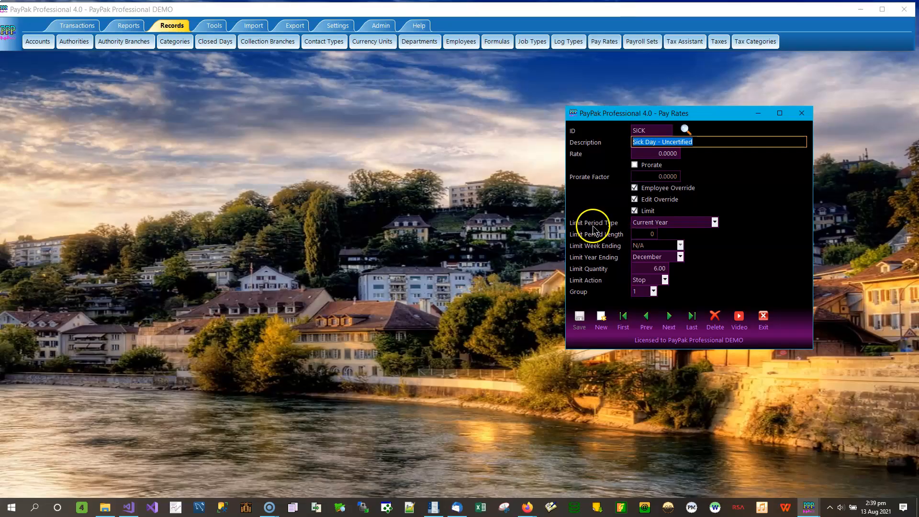
Step: Review the Limit Period Type and Limit Quantity settings of the SICK pay rate
{"action": "left_click", "coordinate": [714, 223]}
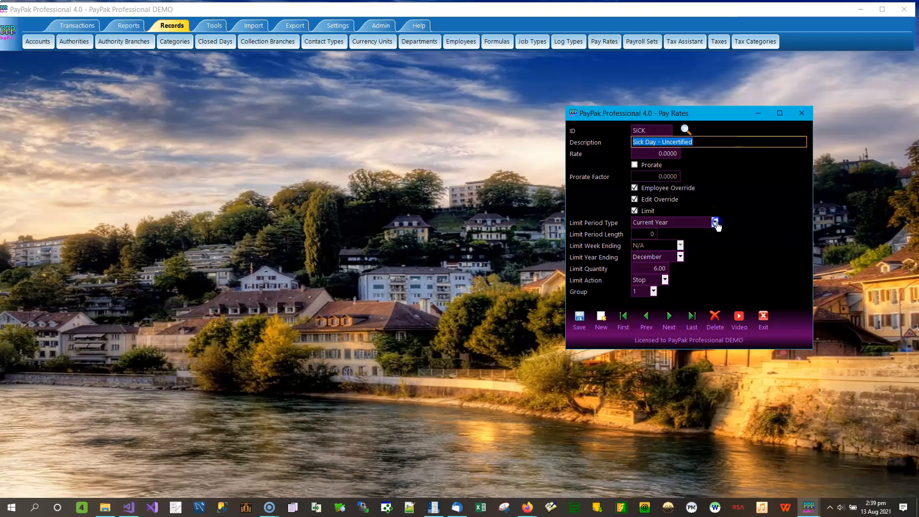
{"action": "left_click", "coordinate": [740, 204]}
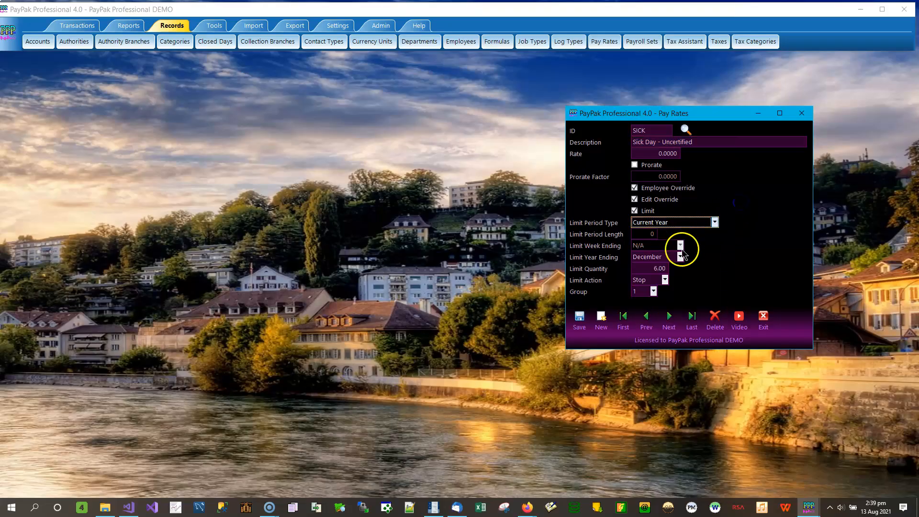
{"action": "left_click_drag", "start_coordinate": [651, 269], "coordinate": [669, 272]}
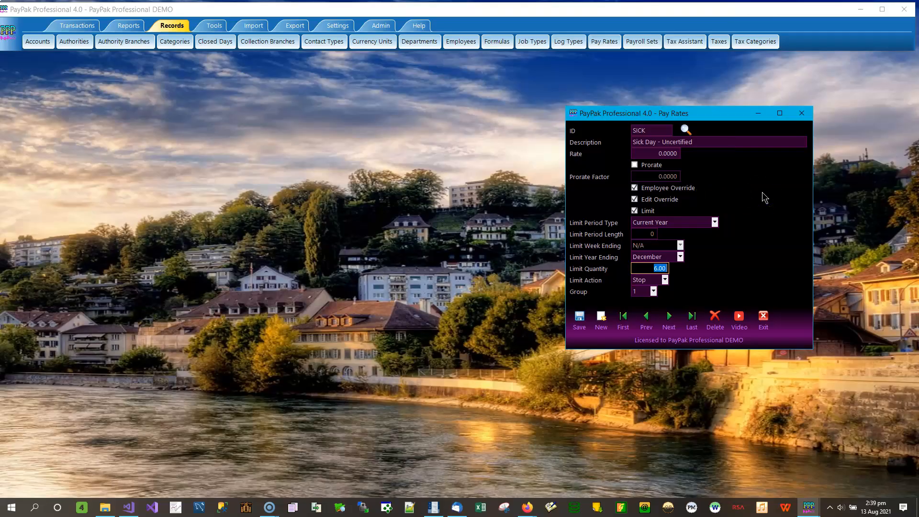
Step: Open Batch Control, examine the first employee's Sick Day - Uncertified line in batch 188, and enlarge the employee entries list
{"action": "left_click", "coordinate": [78, 26]}
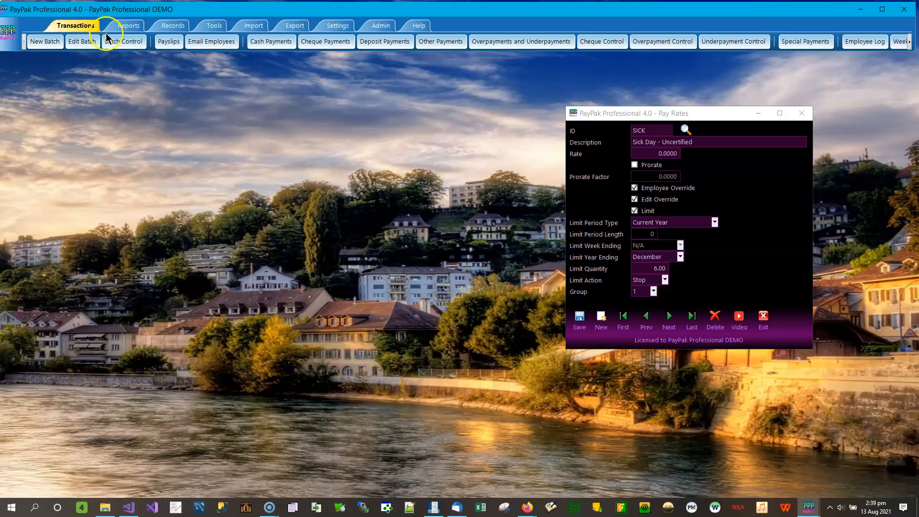
{"action": "left_click", "coordinate": [129, 41]}
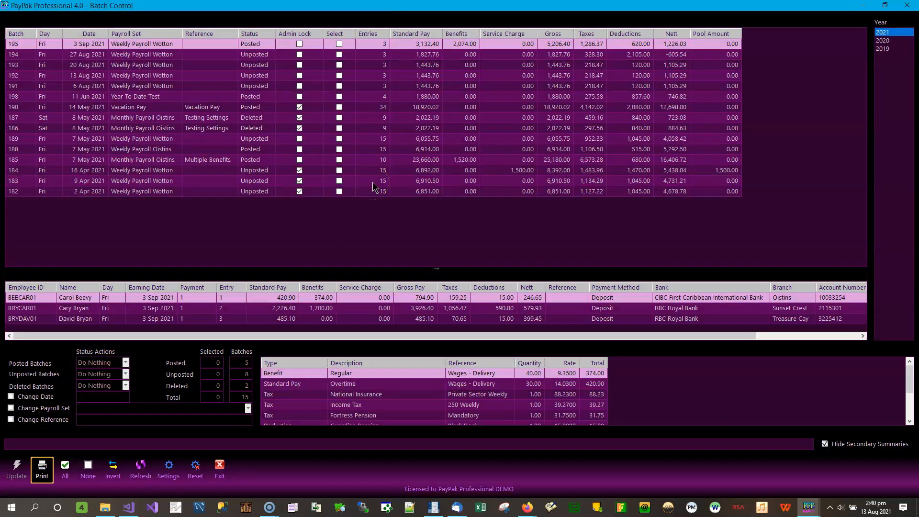
{"action": "left_click", "coordinate": [205, 154]}
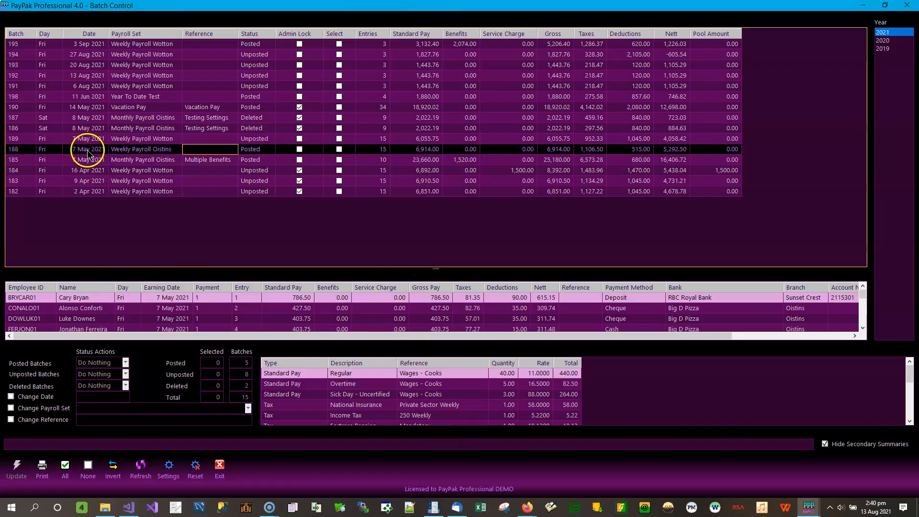
{"action": "left_click", "coordinate": [89, 299]}
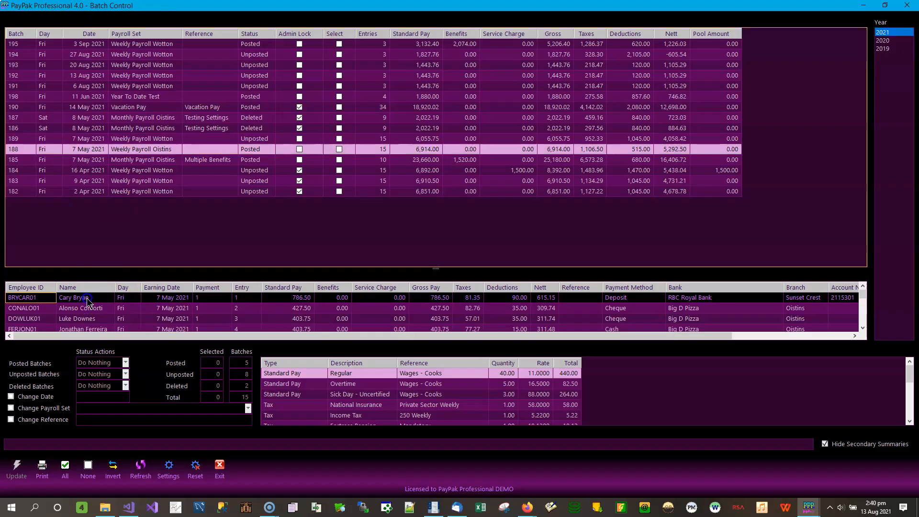
{"action": "left_click", "coordinate": [383, 395]}
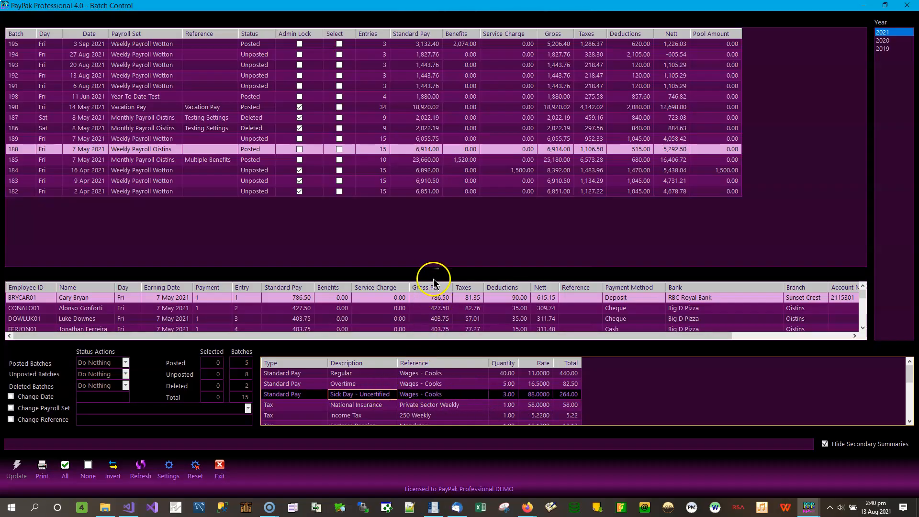
{"action": "left_click_drag", "start_coordinate": [438, 268], "coordinate": [435, 230]}
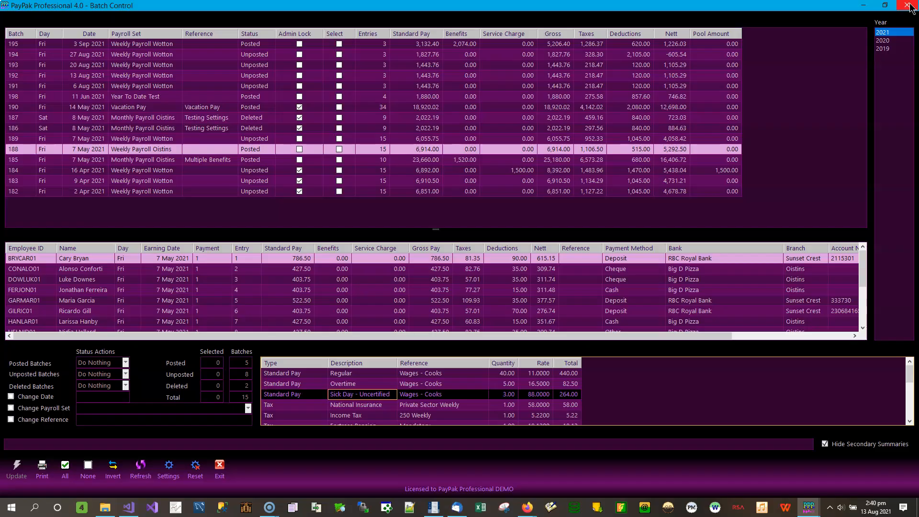
Step: Examine the second employee's Sick Day - Uncertified quantity in unposted batch 194, and close Batch Control
{"action": "left_click", "coordinate": [266, 56]}
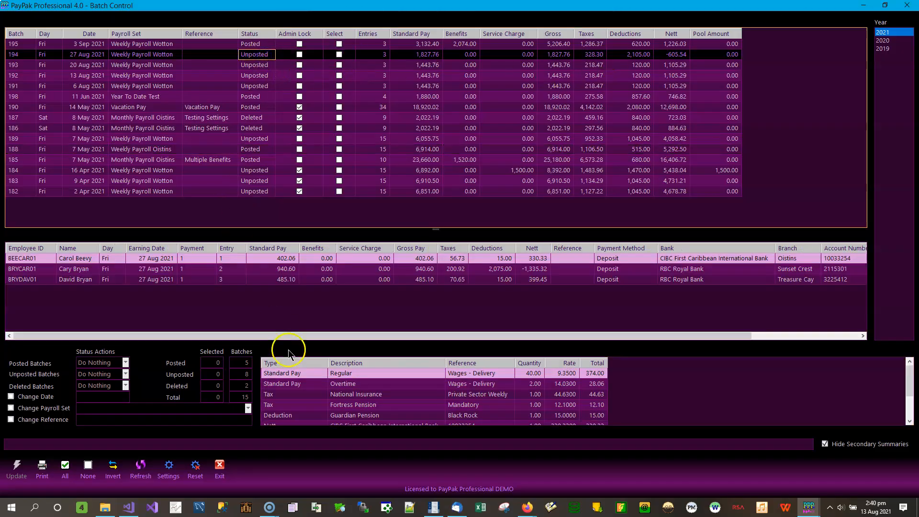
{"action": "left_click", "coordinate": [77, 270]}
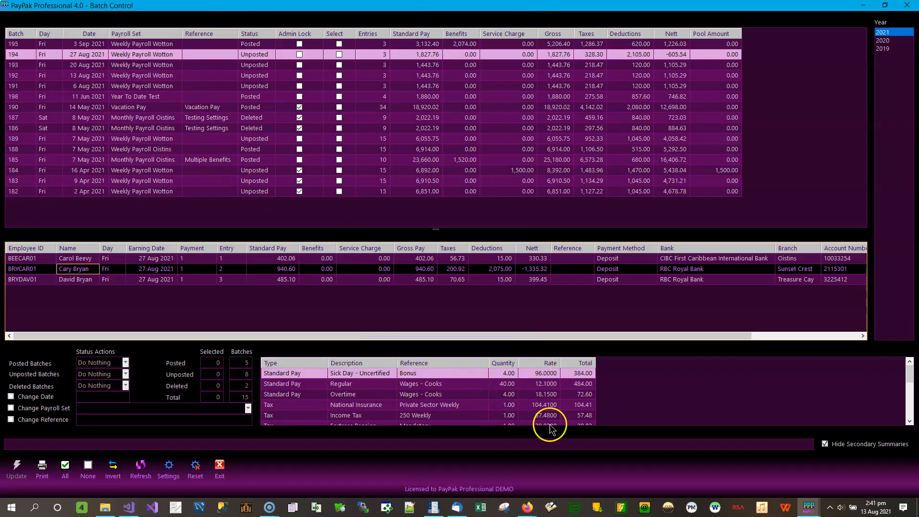
{"action": "left_click", "coordinate": [402, 374]}
{"action": "left_click", "coordinate": [509, 373]}
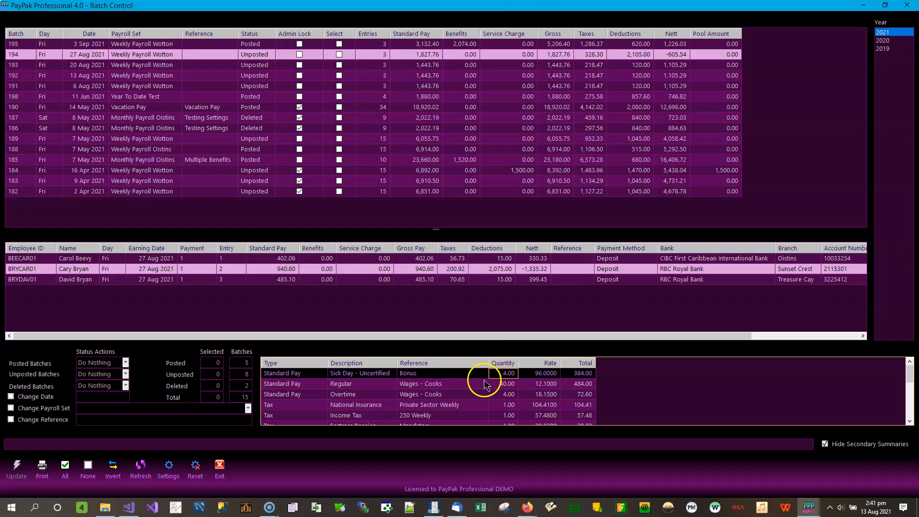
{"action": "left_click", "coordinate": [908, 7]}
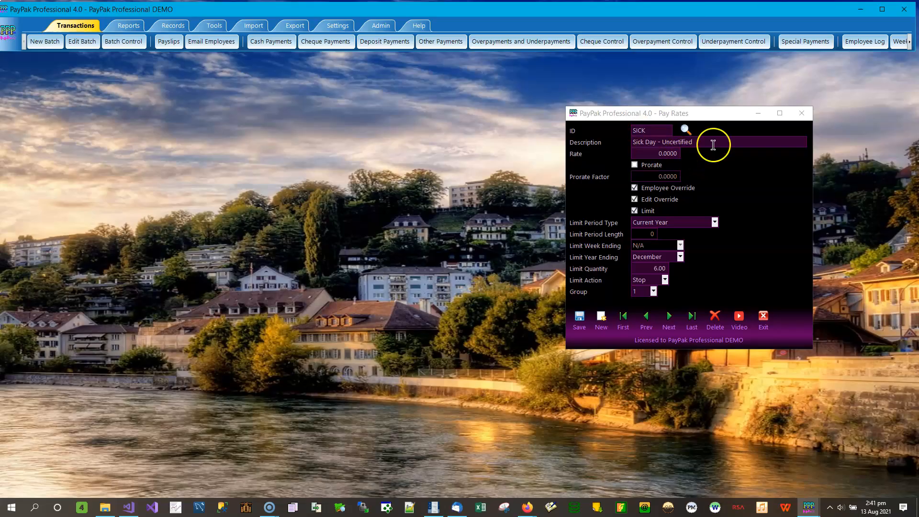
Step: Look through the SICK pay rate's Limit Action options, try Warn, and discard the unsaved change by leaving and reloading the record
{"action": "left_click", "coordinate": [664, 279]}
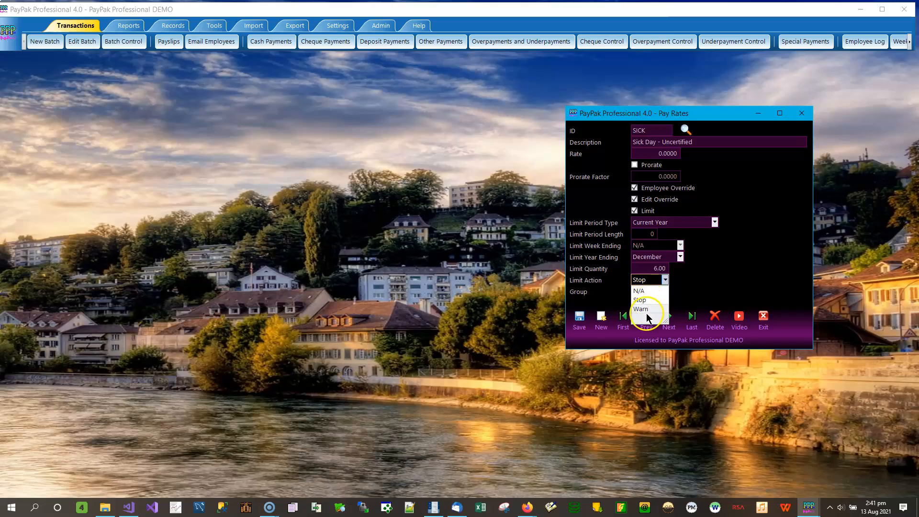
{"action": "left_click", "coordinate": [691, 293]}
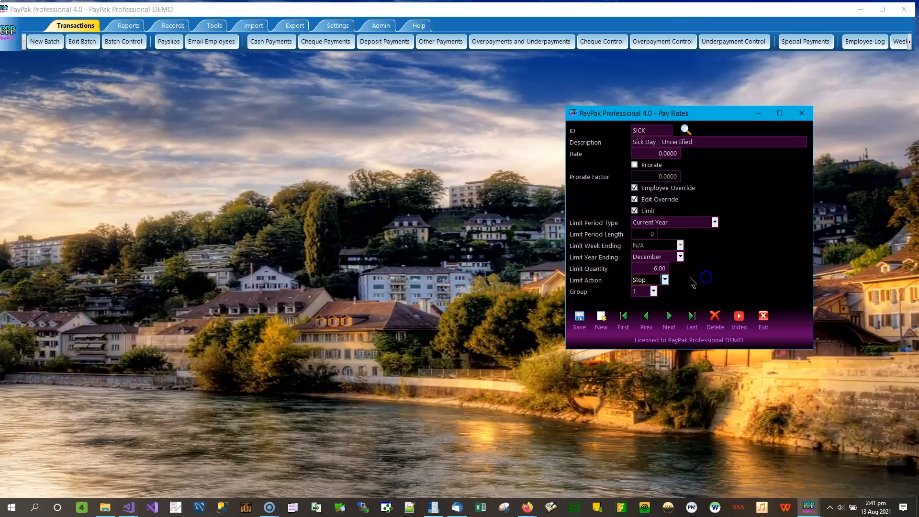
{"action": "left_click", "coordinate": [665, 281]}
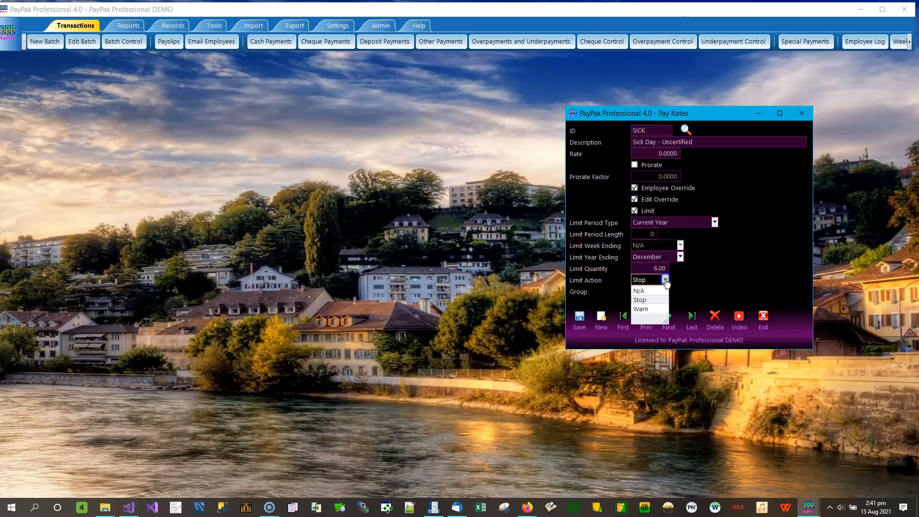
{"action": "left_click", "coordinate": [654, 309]}
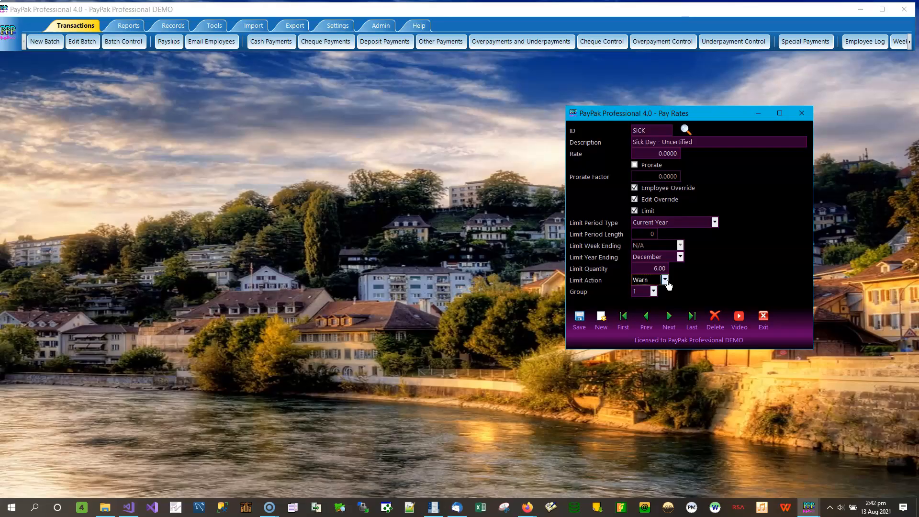
{"action": "left_click", "coordinate": [667, 321]}
{"action": "left_click", "coordinate": [643, 322]}
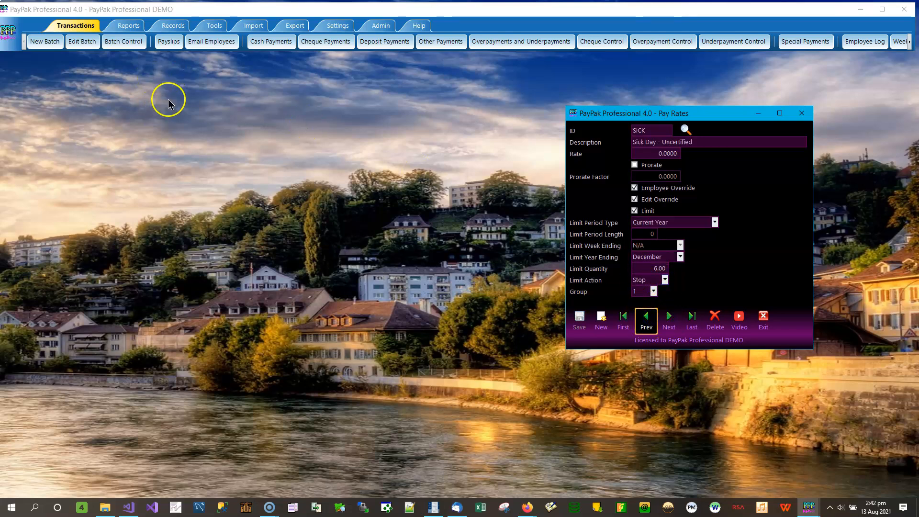
Step: Open unposted batch 194 of 27 Aug 2021 for editing and show the second employee's gross pay lines
{"action": "left_click", "coordinate": [75, 42]}
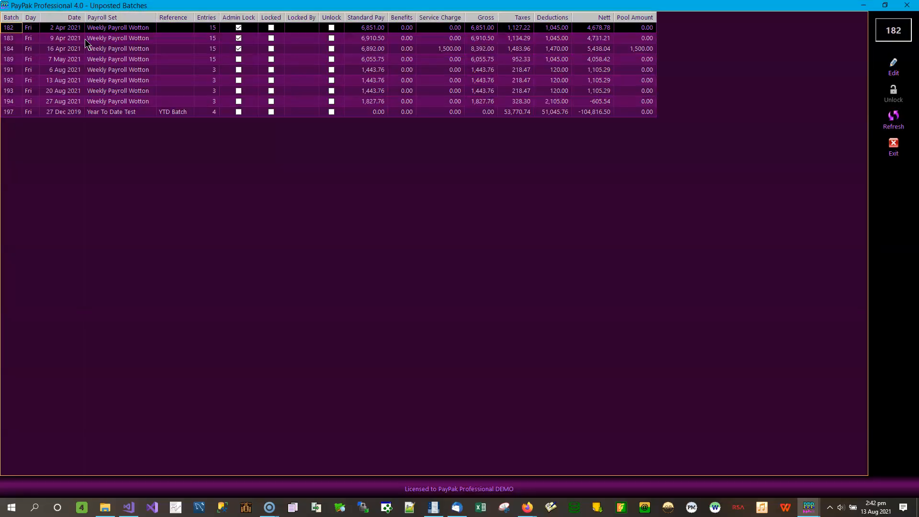
{"action": "left_click", "coordinate": [119, 102]}
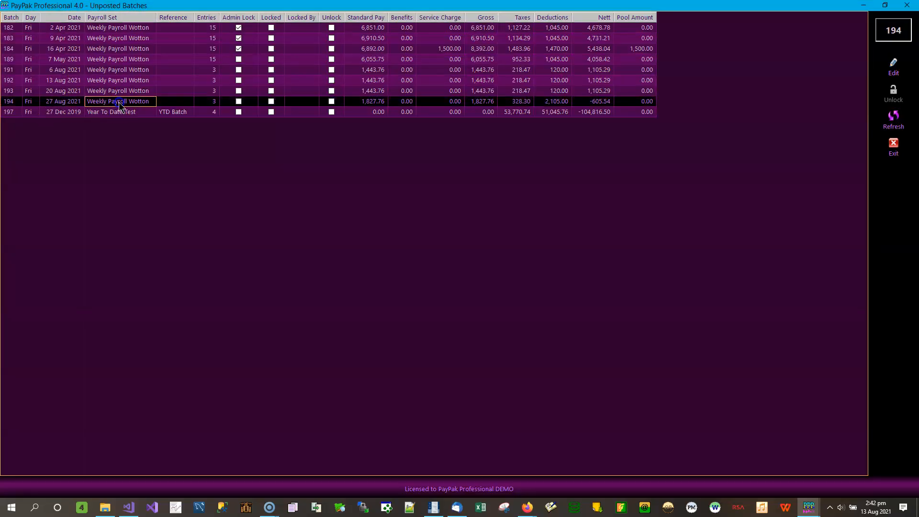
{"action": "left_click", "coordinate": [895, 70]}
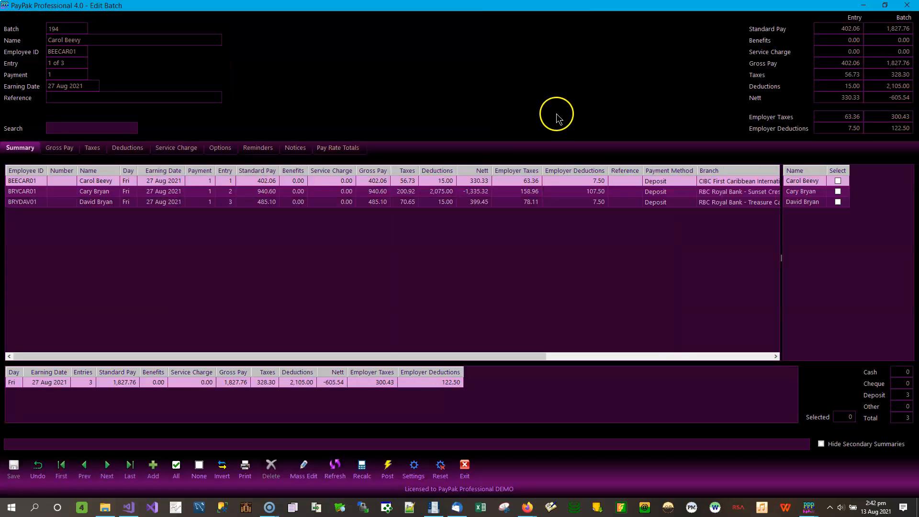
{"action": "left_click", "coordinate": [806, 191]}
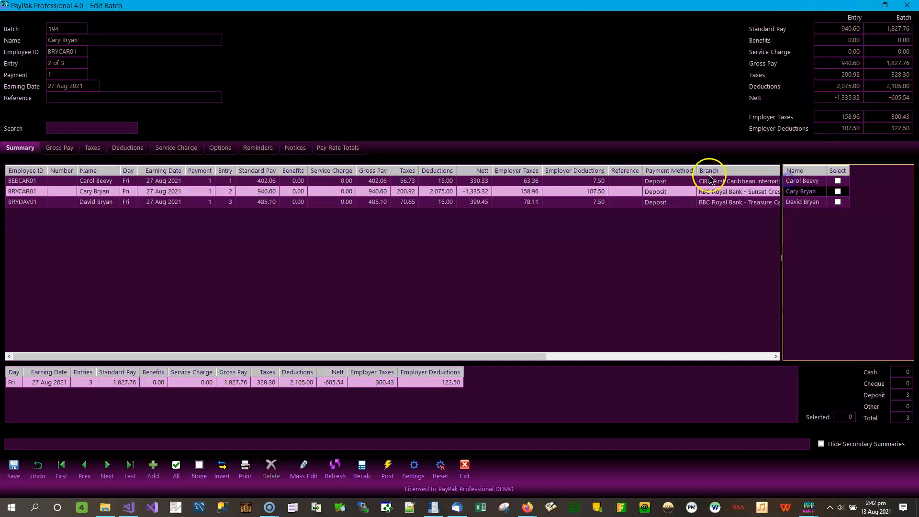
{"action": "left_click", "coordinate": [59, 149]}
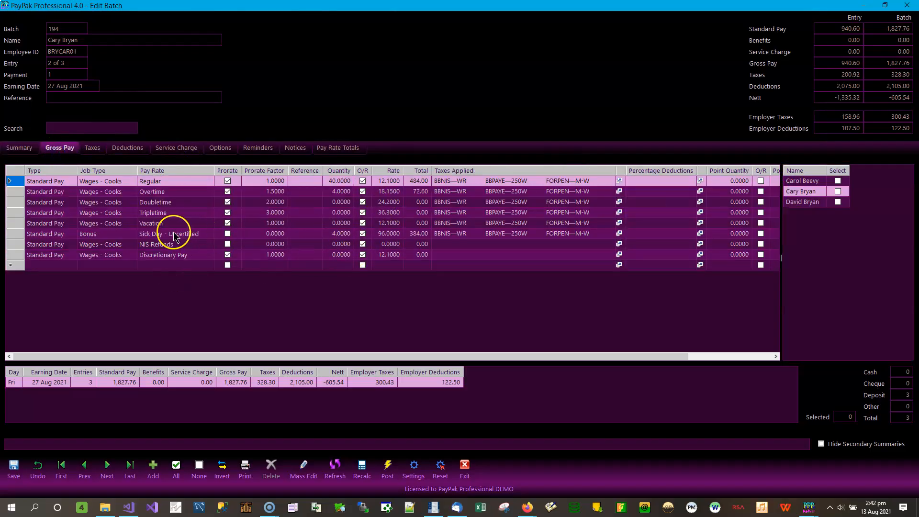
Step: Try to save the second employee's entry with its Sick Day - Uncertified quantity of 4, and return to the Pay Rates window
{"action": "left_click", "coordinate": [336, 235]}
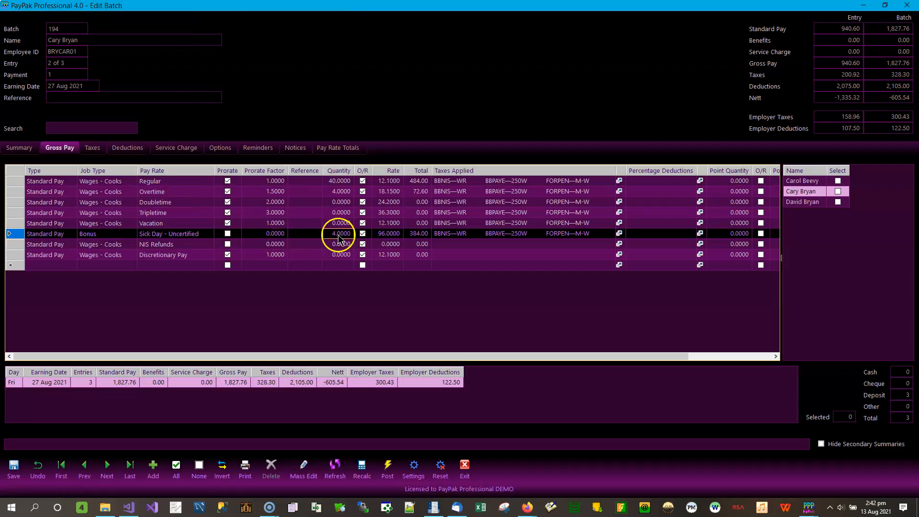
{"action": "left_click", "coordinate": [338, 235]}
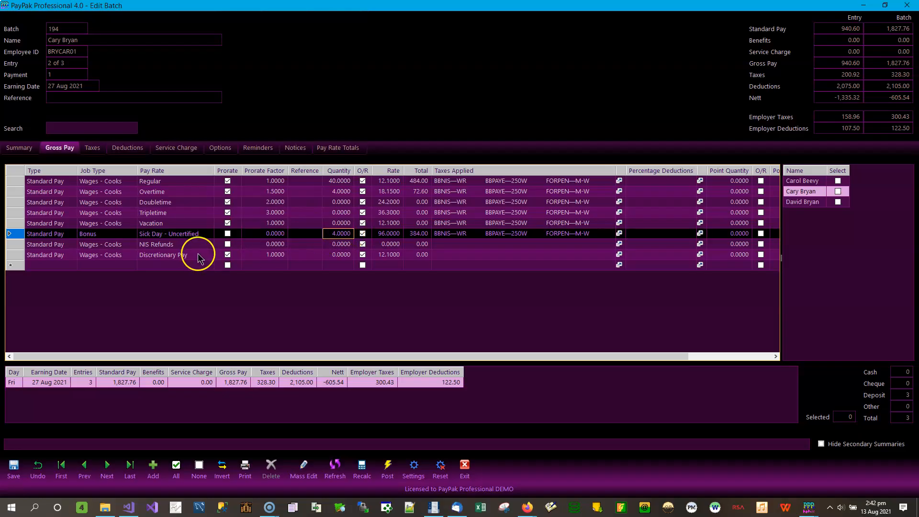
{"action": "left_click", "coordinate": [13, 467]}
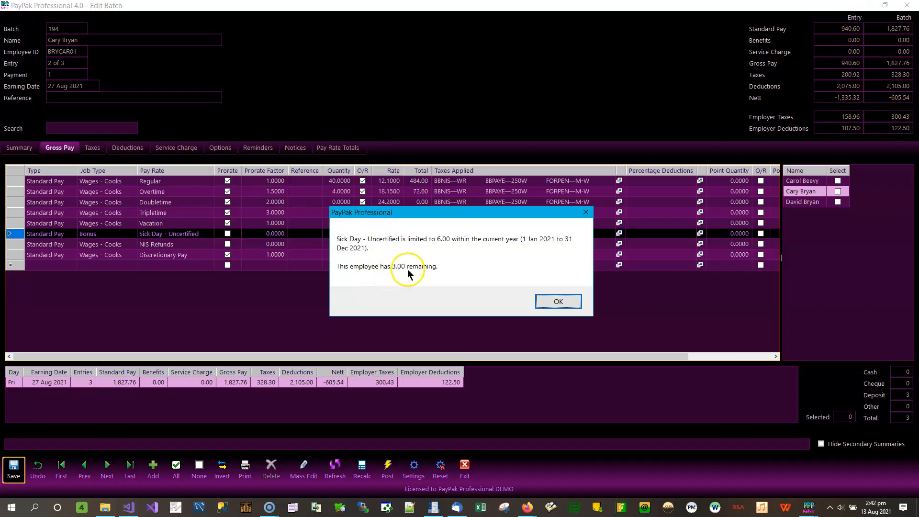
{"action": "left_click", "coordinate": [557, 301]}
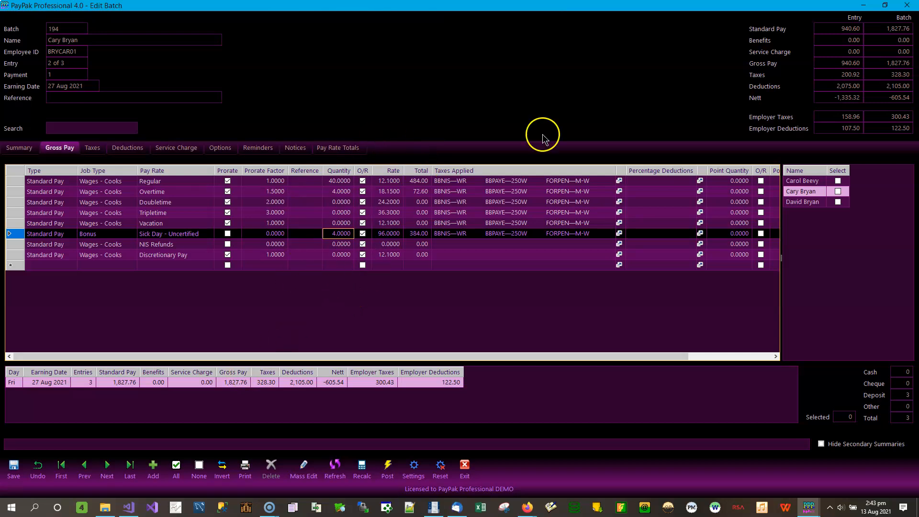
{"action": "left_click", "coordinate": [865, 8]}
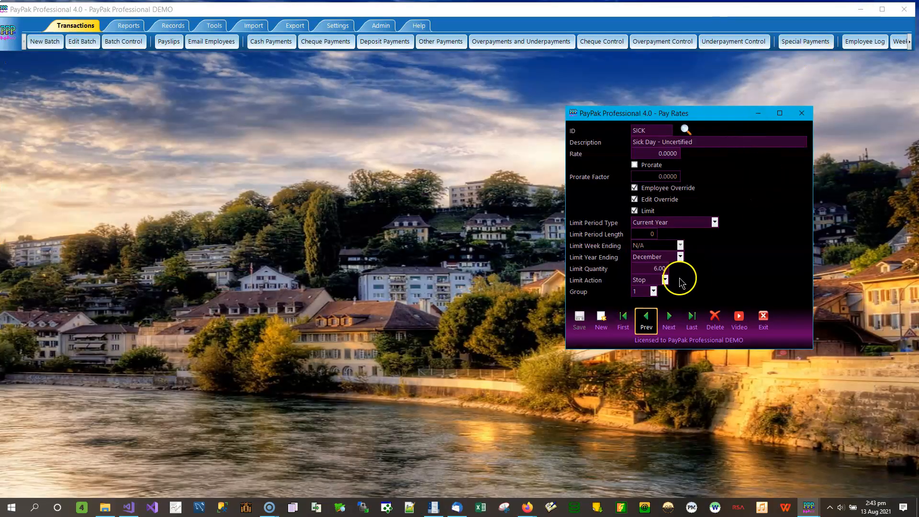
Step: Choose Warn as the SICK pay rate's Limit Action without saving it, and return to the Edit Batch window
{"action": "left_click", "coordinate": [665, 280]}
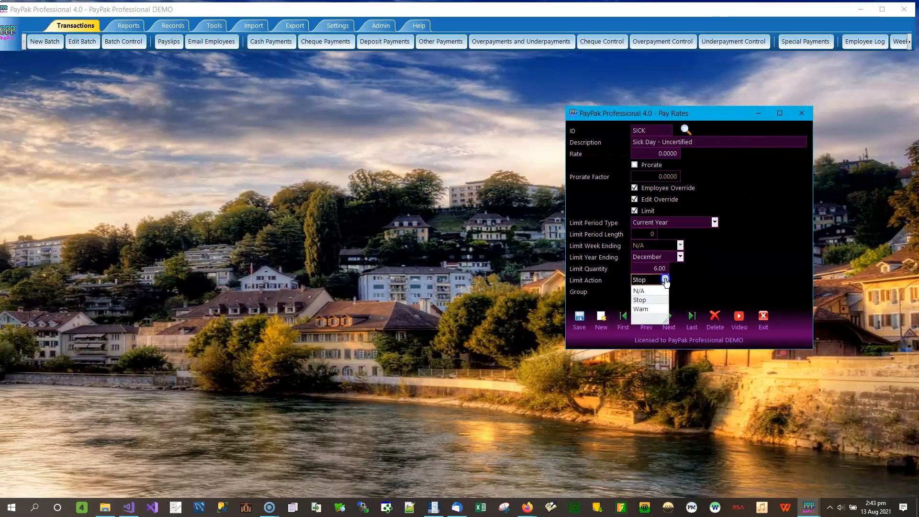
{"action": "left_click", "coordinate": [654, 309]}
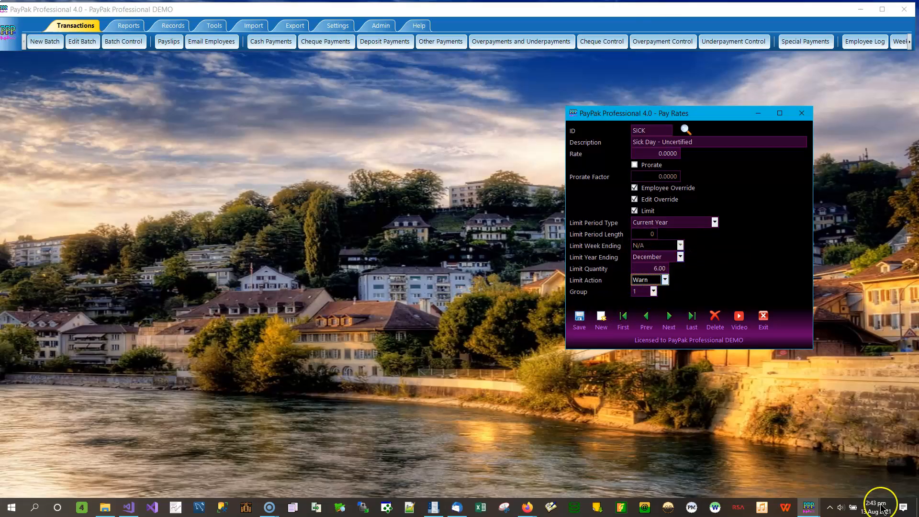
{"action": "left_click", "coordinate": [809, 507]}
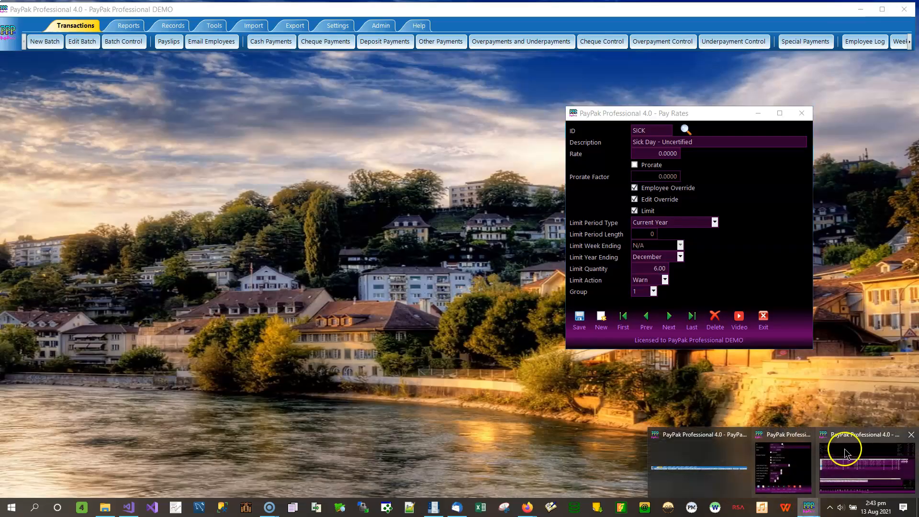
{"action": "left_click", "coordinate": [863, 469]}
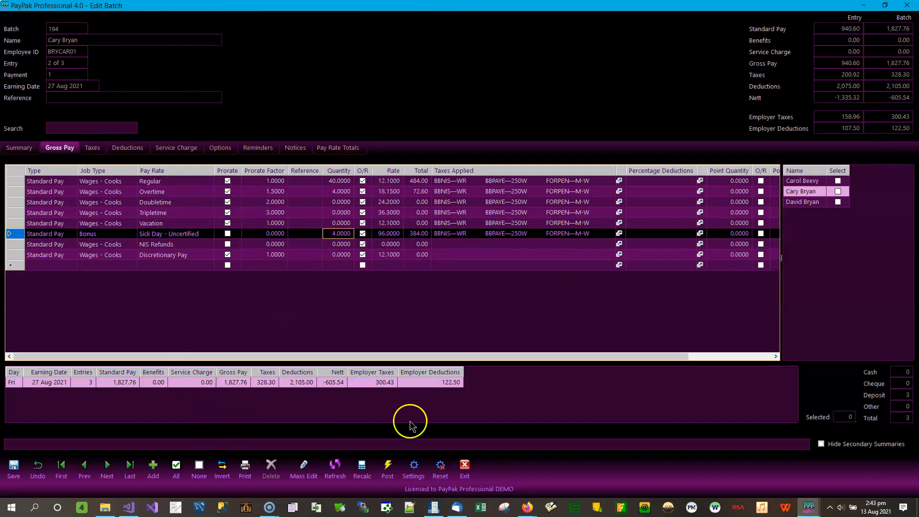
Step: Try to post batch 194 while the Warn setting is unsaved, and review the net pay and Sick Day - Uncertified notices
{"action": "left_click", "coordinate": [387, 468]}
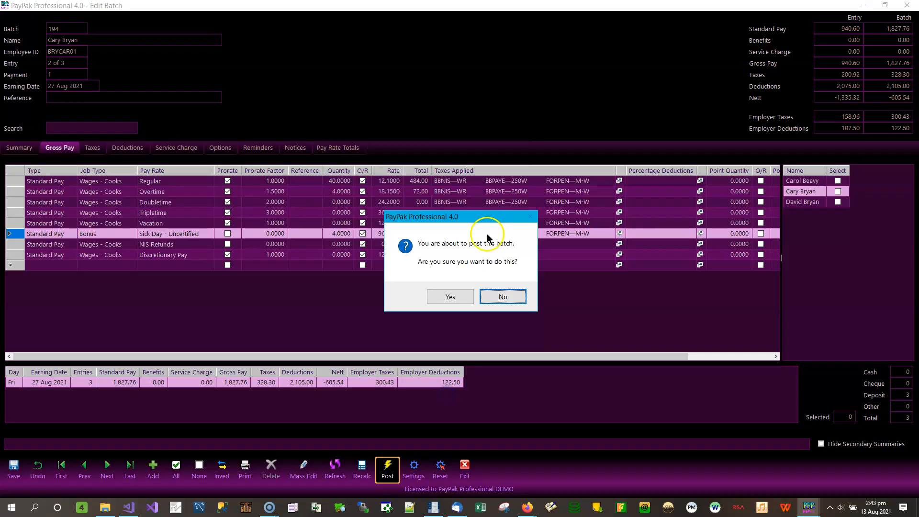
{"action": "left_click", "coordinate": [457, 293]}
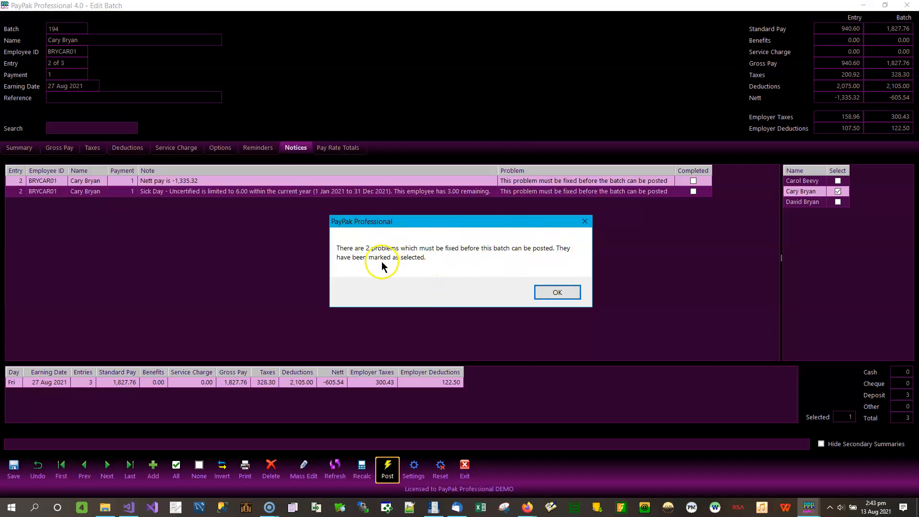
{"action": "left_click", "coordinate": [555, 293]}
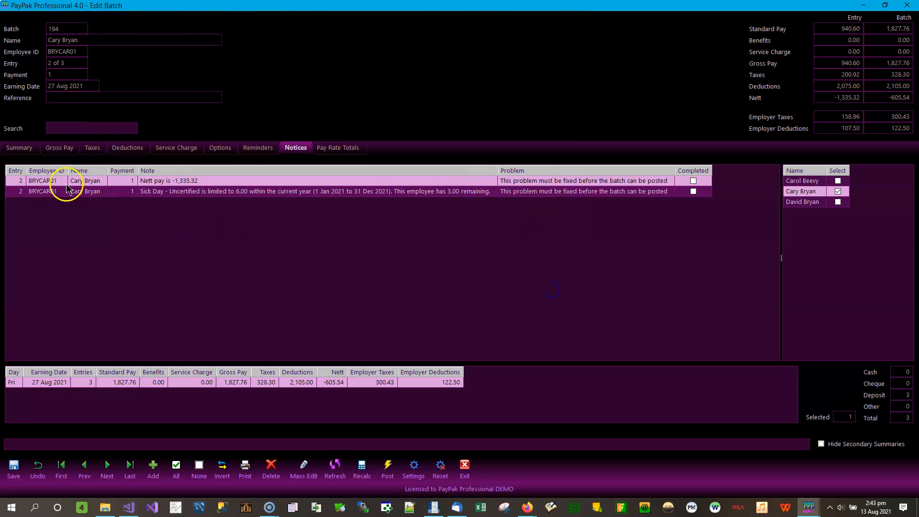
{"action": "left_click", "coordinate": [176, 184]}
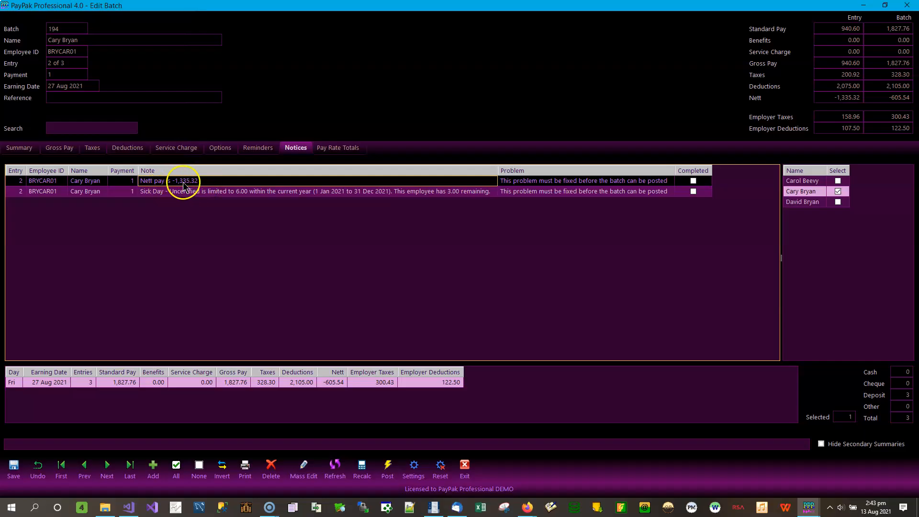
{"action": "left_click", "coordinate": [209, 193]}
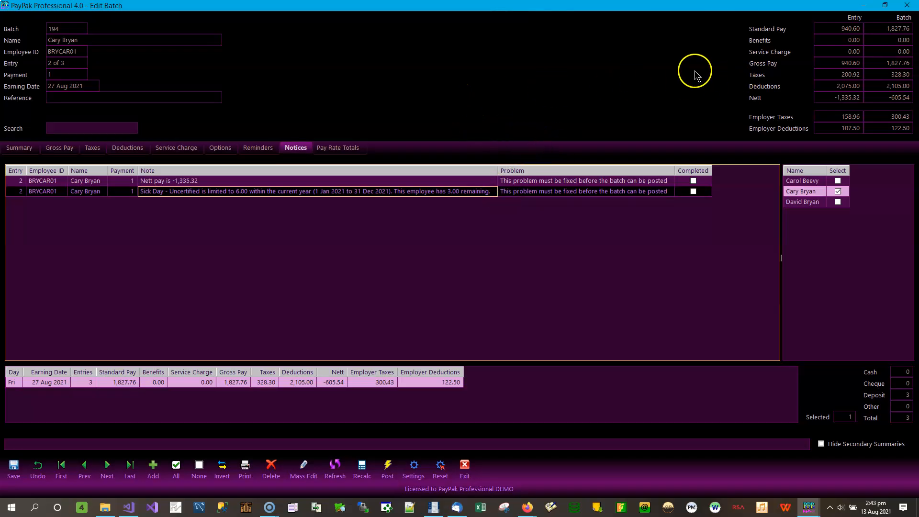
Step: Return to the Pay Rates window and save the SICK pay rate with its Warn limit action
{"action": "left_click", "coordinate": [809, 507]}
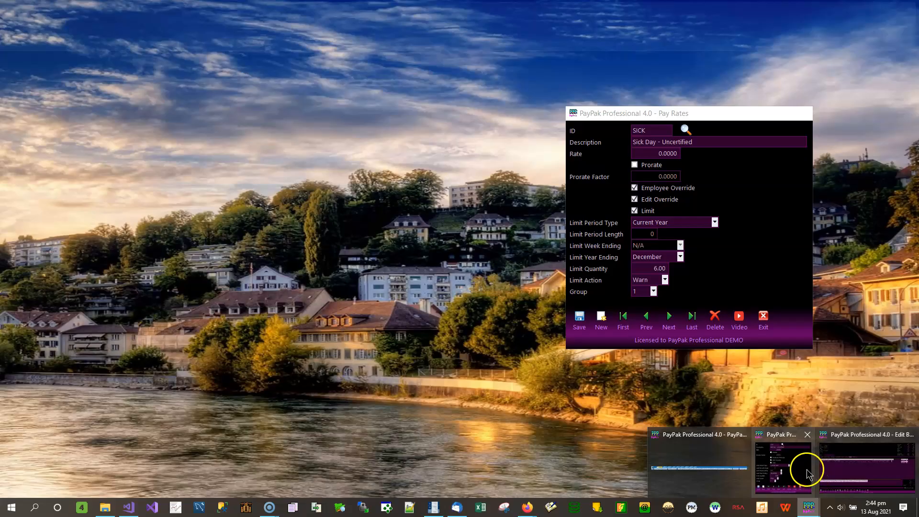
{"action": "left_click", "coordinate": [806, 474]}
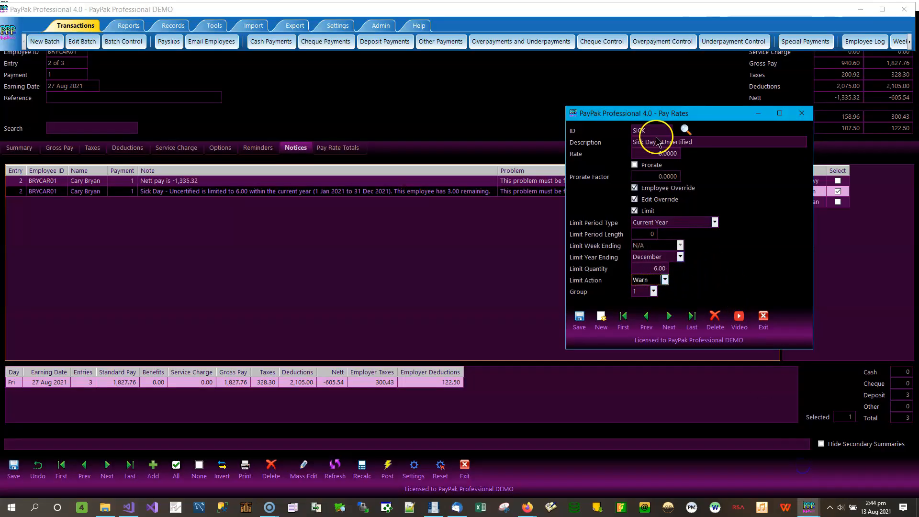
{"action": "left_click", "coordinate": [579, 319]}
{"action": "left_click", "coordinate": [484, 288]}
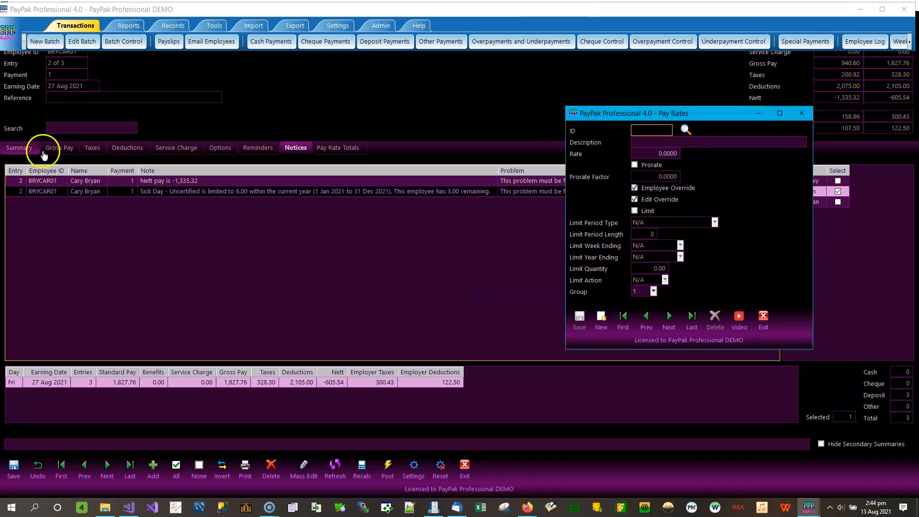
Step: Show the second employee's gross pay lines in batch 194, try to save the entry, and decline overriding the pay rate limit
{"action": "left_click", "coordinate": [61, 148]}
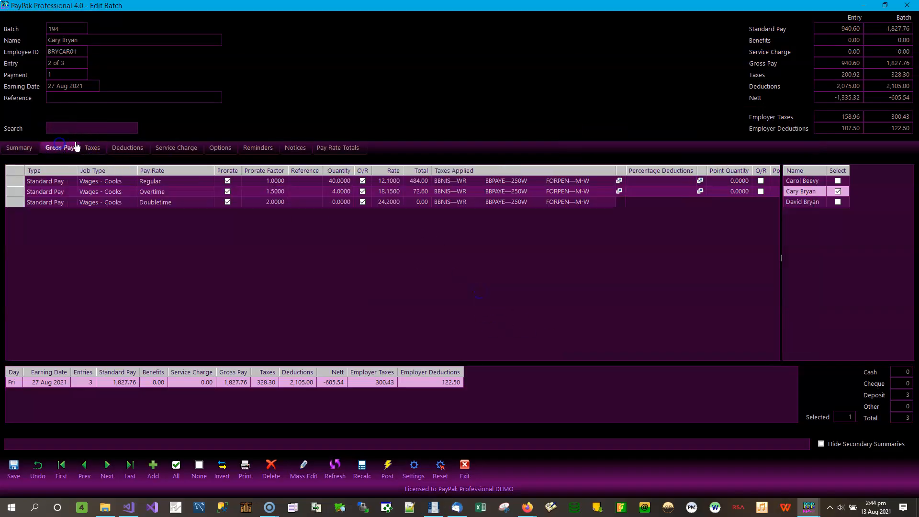
{"action": "left_click", "coordinate": [13, 467]}
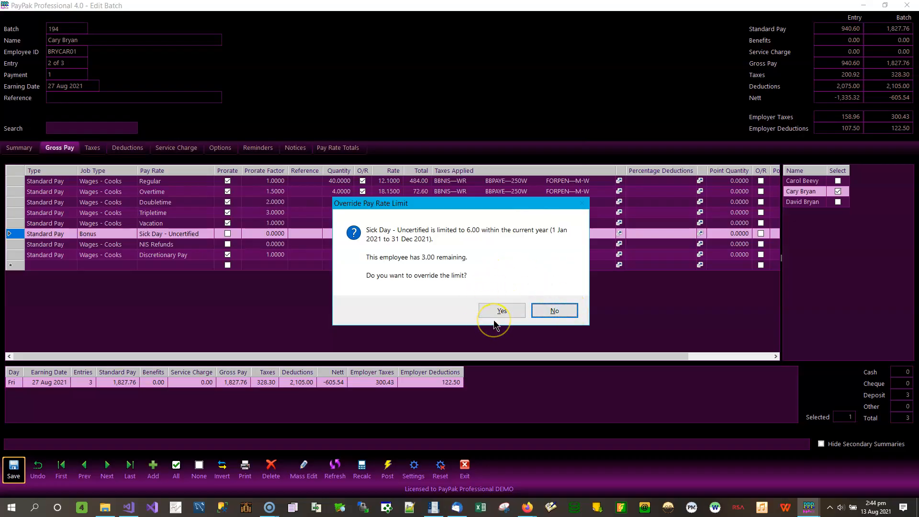
{"action": "left_click", "coordinate": [562, 311]}
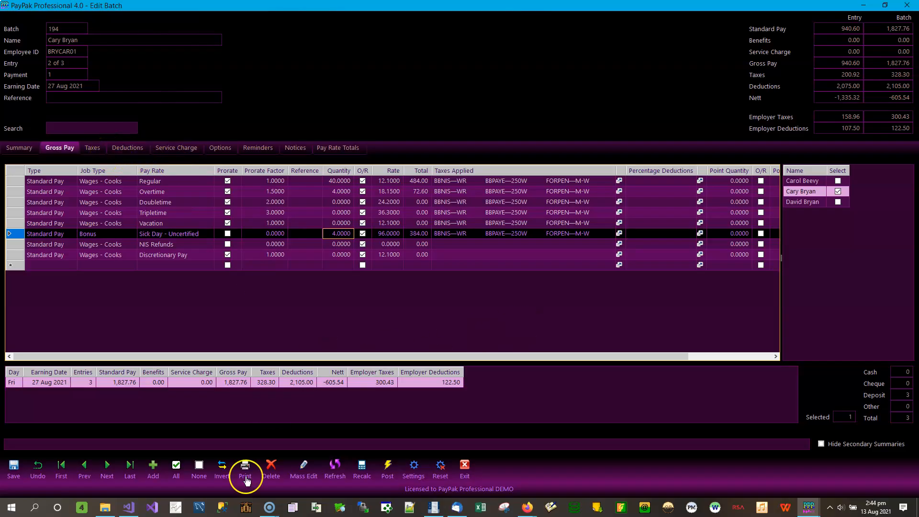
Step: Try to post batch 194 with the Warn limit action saved, and compare the Problem entries of the two notices
{"action": "left_click", "coordinate": [391, 465]}
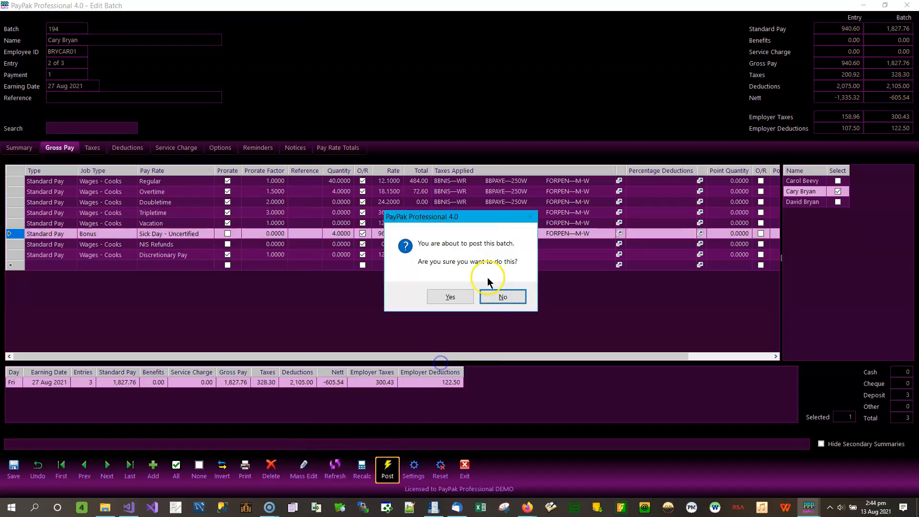
{"action": "left_click", "coordinate": [448, 297]}
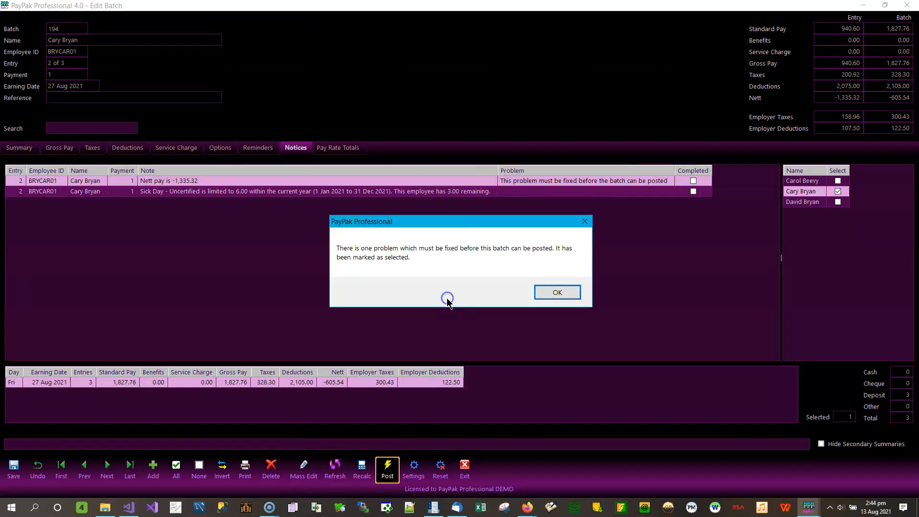
{"action": "left_click", "coordinate": [558, 293]}
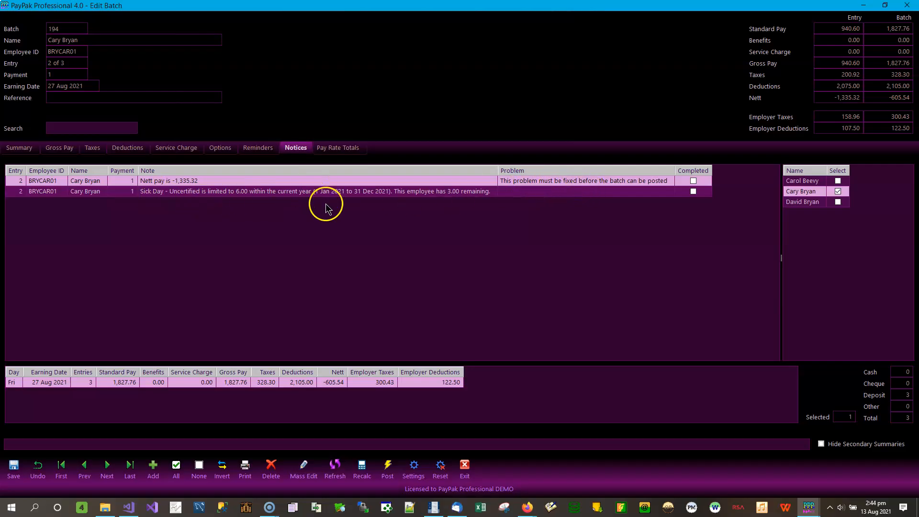
{"action": "left_click", "coordinate": [184, 194]}
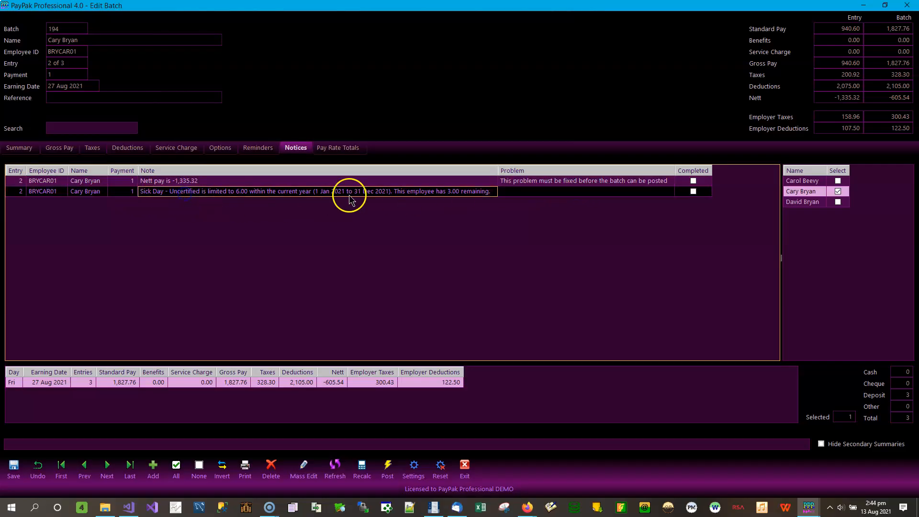
{"action": "left_click", "coordinate": [572, 193]}
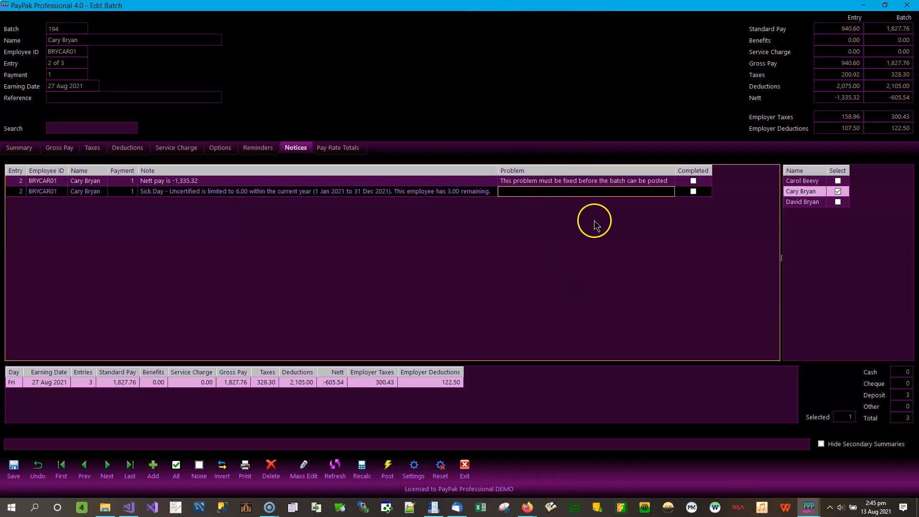
{"action": "left_click", "coordinate": [558, 178]}
{"action": "left_click", "coordinate": [557, 193]}
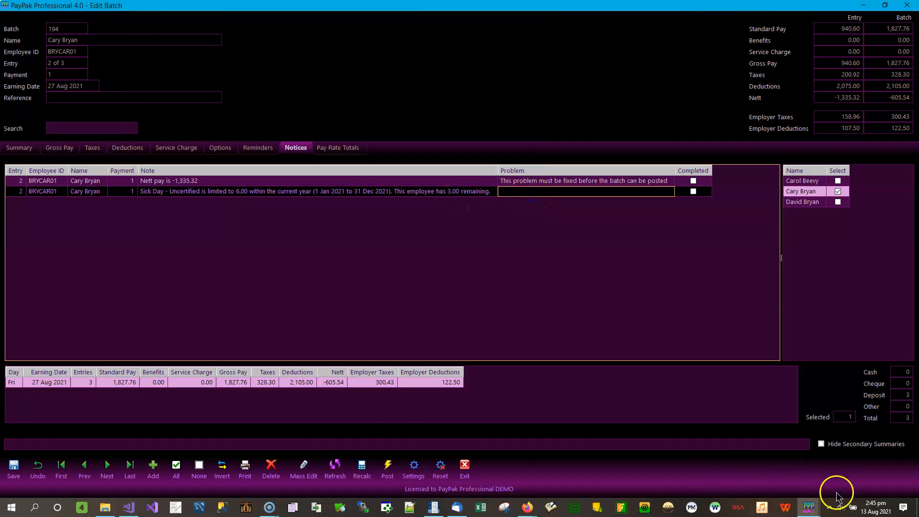
Step: Reload the SICK record in Pay Rates, set its Limit Action to Stop, and save the record
{"action": "left_click", "coordinate": [814, 510]}
{"action": "left_click", "coordinate": [763, 467]}
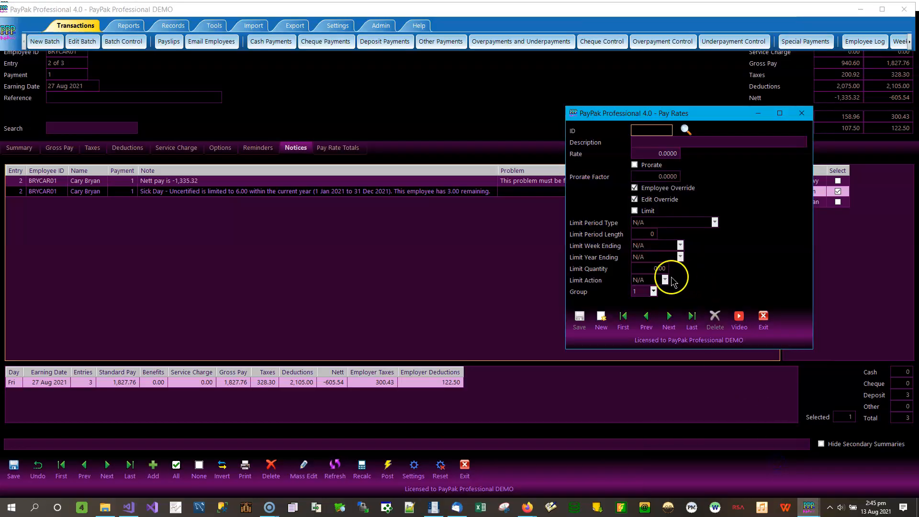
{"action": "left_click", "coordinate": [666, 320]}
{"action": "left_click", "coordinate": [645, 319]}
{"action": "left_click", "coordinate": [664, 280]}
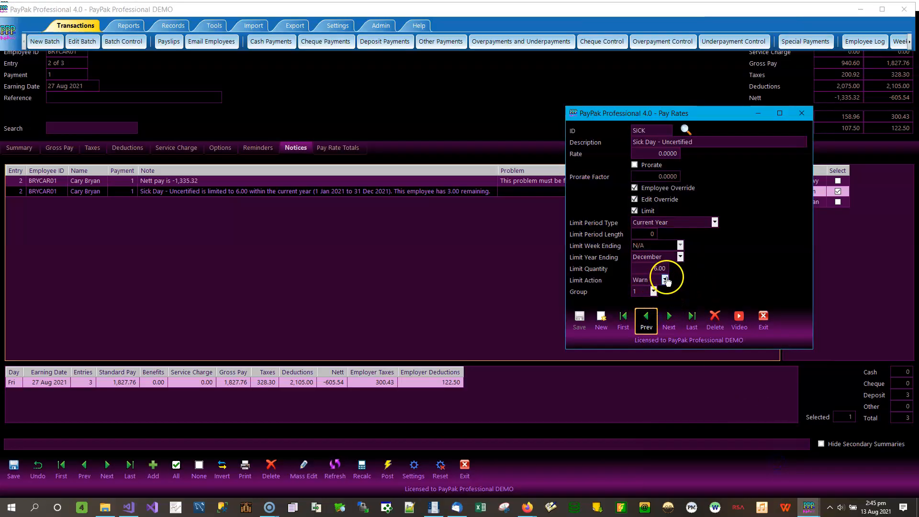
{"action": "left_click", "coordinate": [640, 300]}
{"action": "left_click", "coordinate": [578, 318]}
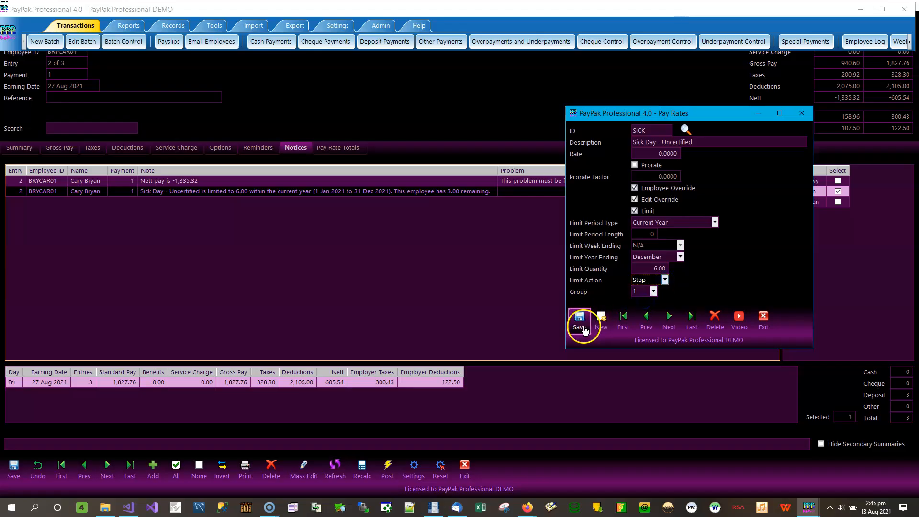
{"action": "left_click", "coordinate": [473, 290]}
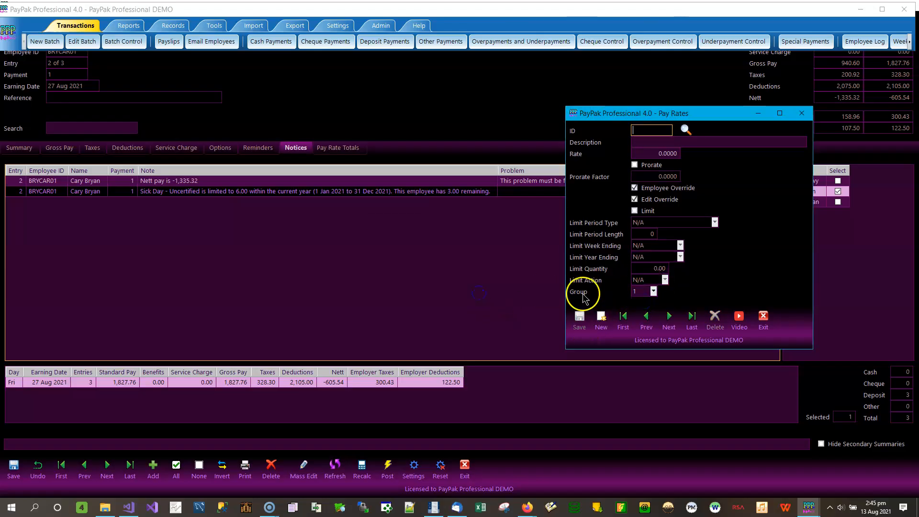
Step: Return to batch 194, try to post it with the Stop limit action saved, and review the resulting notices
{"action": "left_click", "coordinate": [487, 105]}
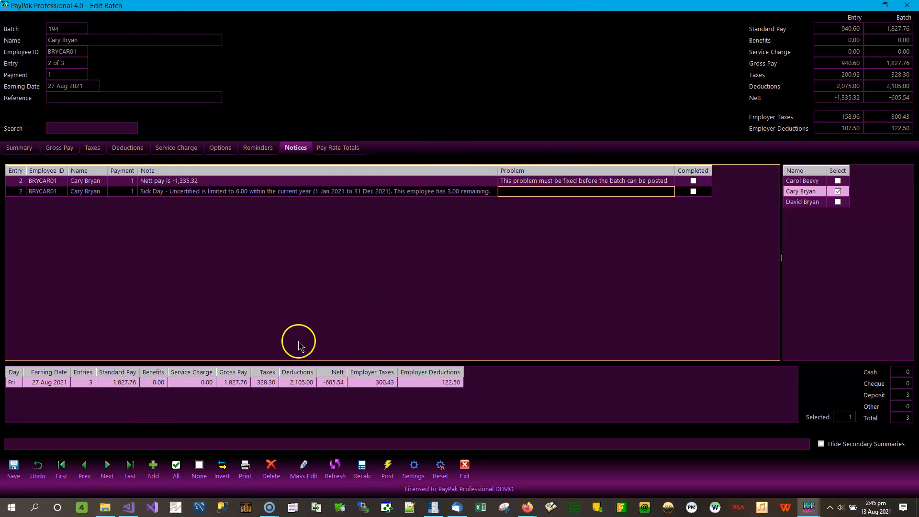
{"action": "left_click", "coordinate": [385, 468]}
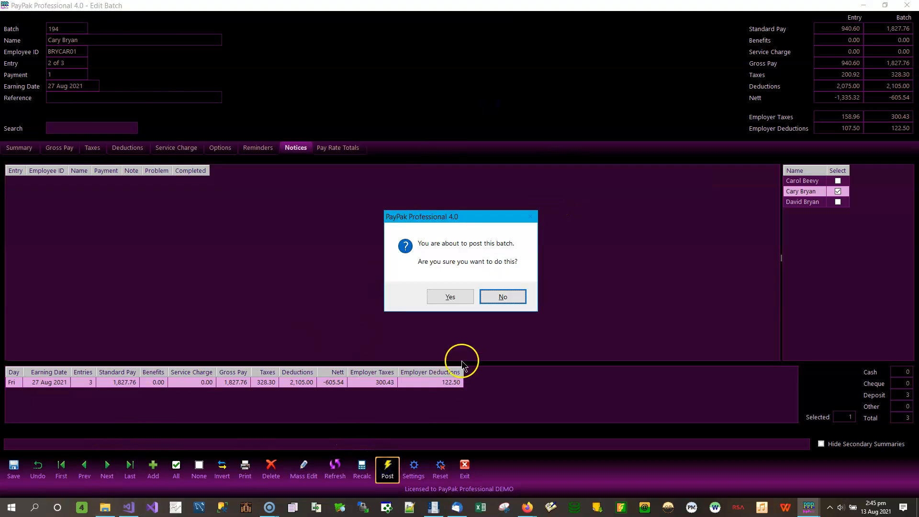
{"action": "left_click", "coordinate": [449, 296]}
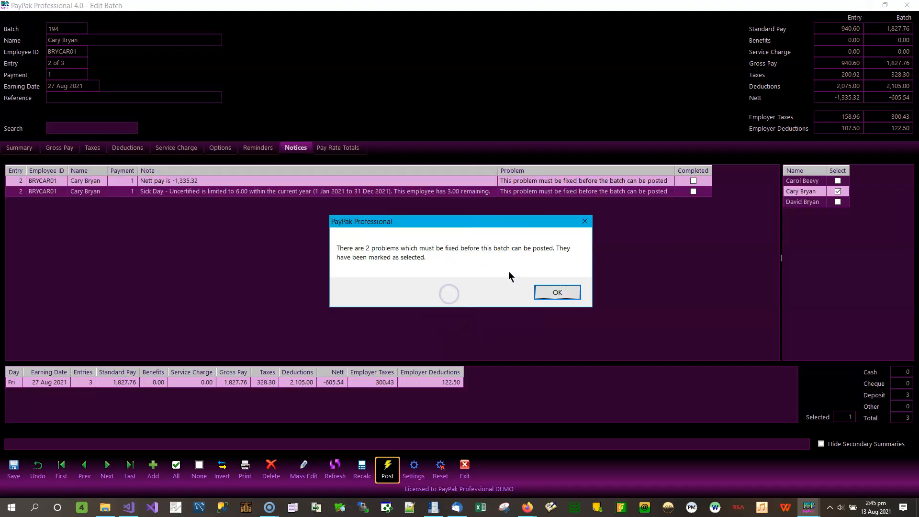
{"action": "left_click", "coordinate": [557, 293]}
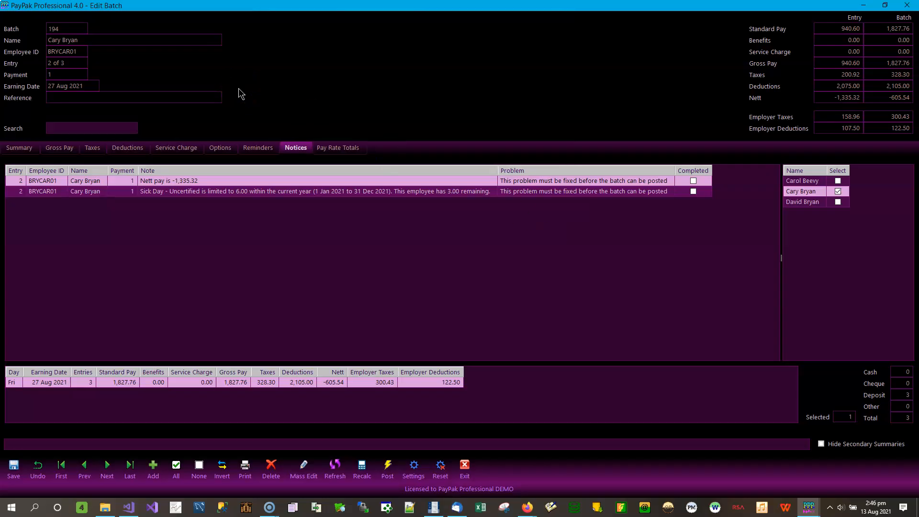
{"action": "left_click", "coordinate": [243, 102]}
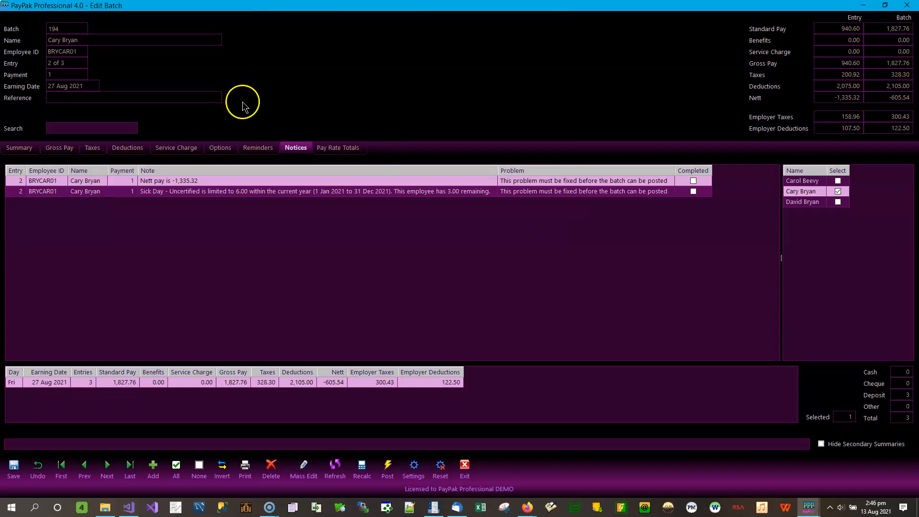